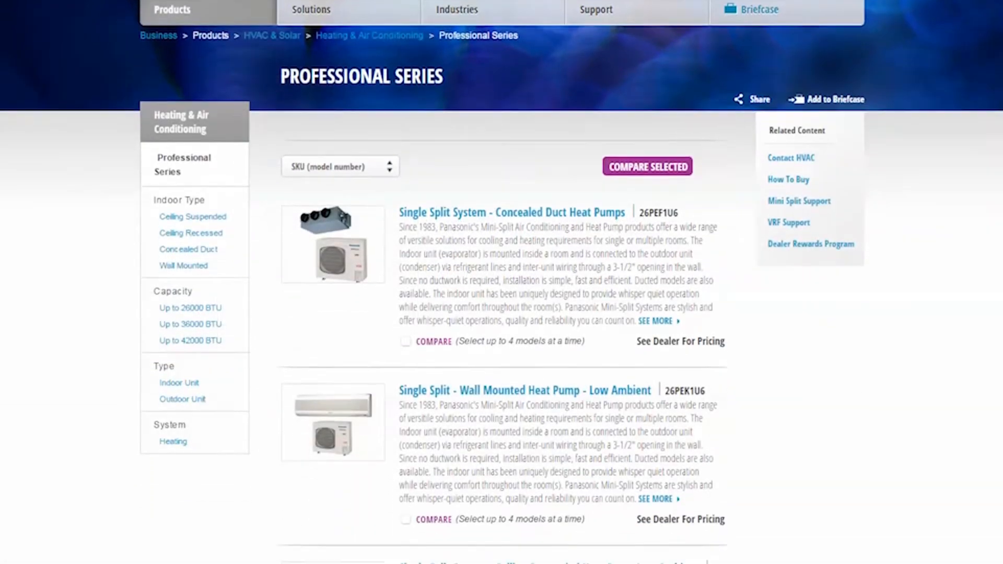
Step: Look through the Professional Series product list and the specifications of the U-72MF2U94 heat recovery unit
scroll(502, 282, down, 4)
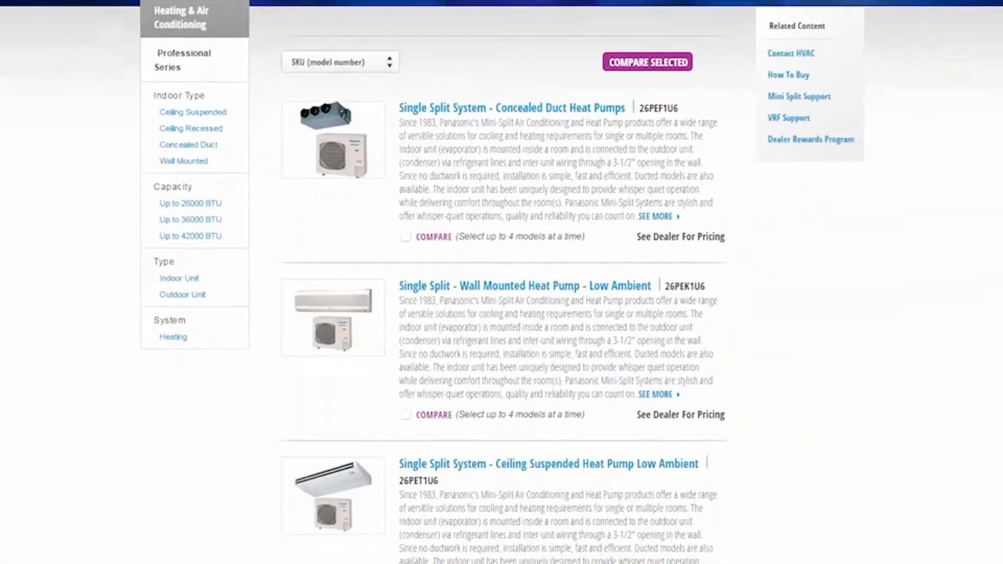
scroll(502, 282, down, 5)
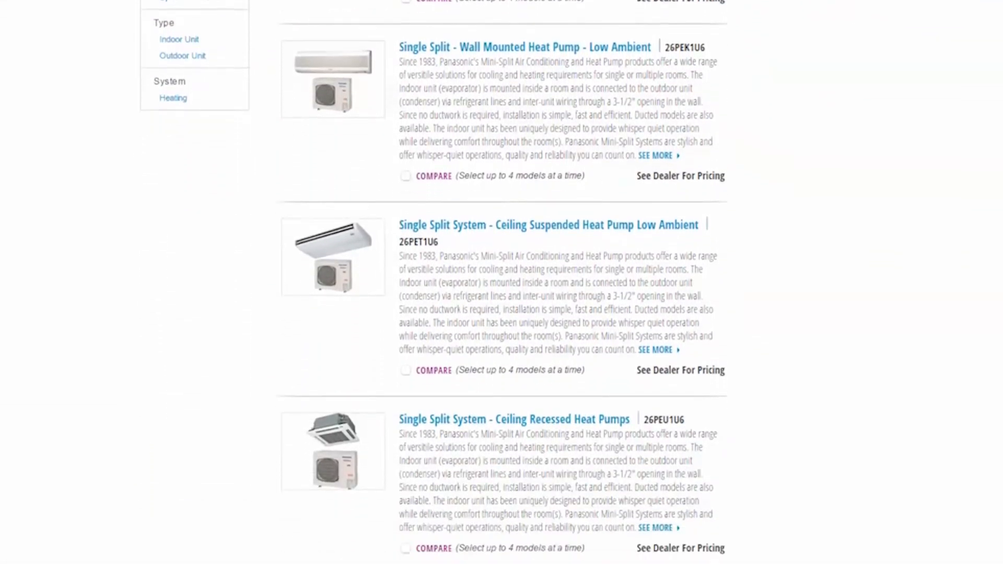
scroll(502, 282, down, 2)
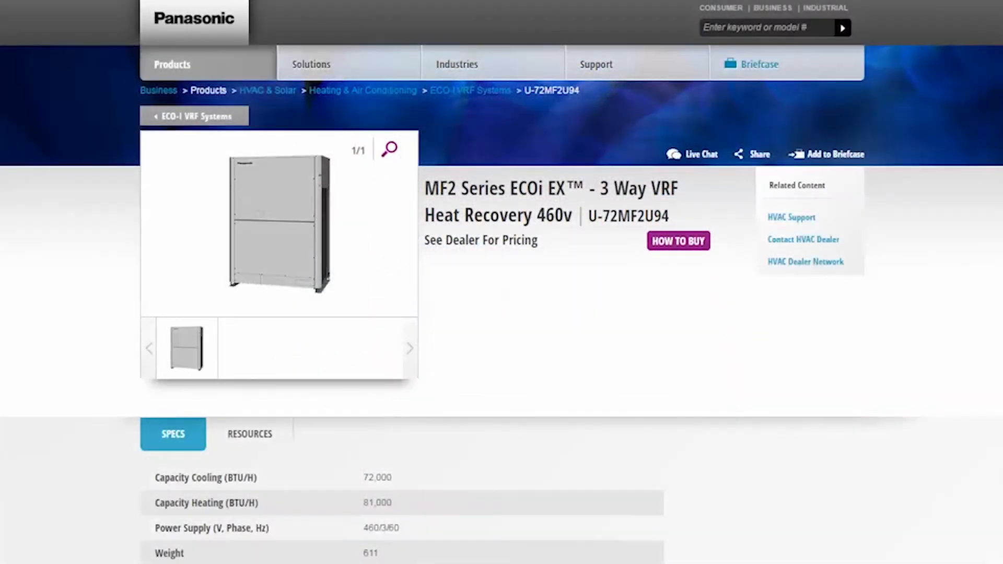
scroll(502, 283, down, 2)
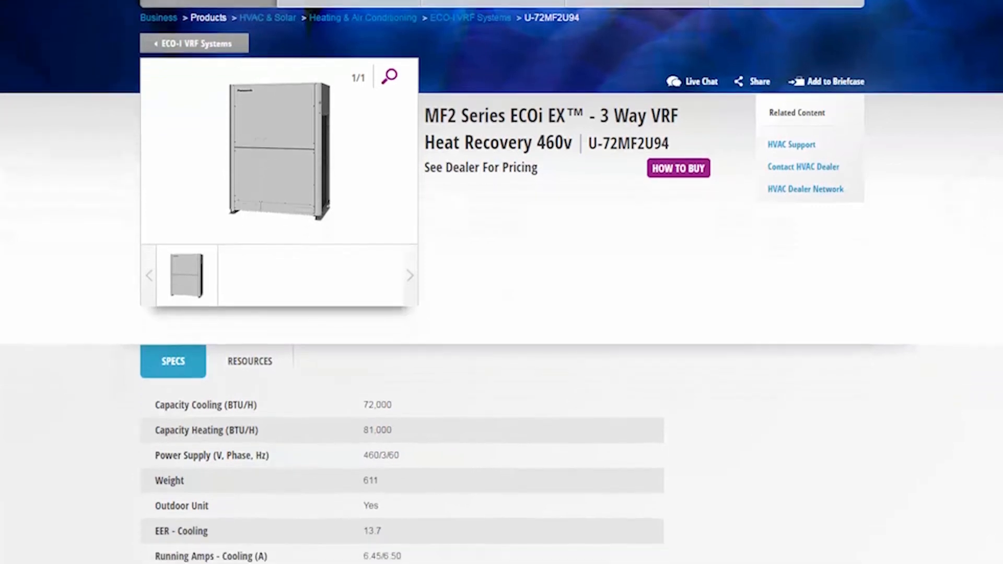
scroll(502, 282, down, 3)
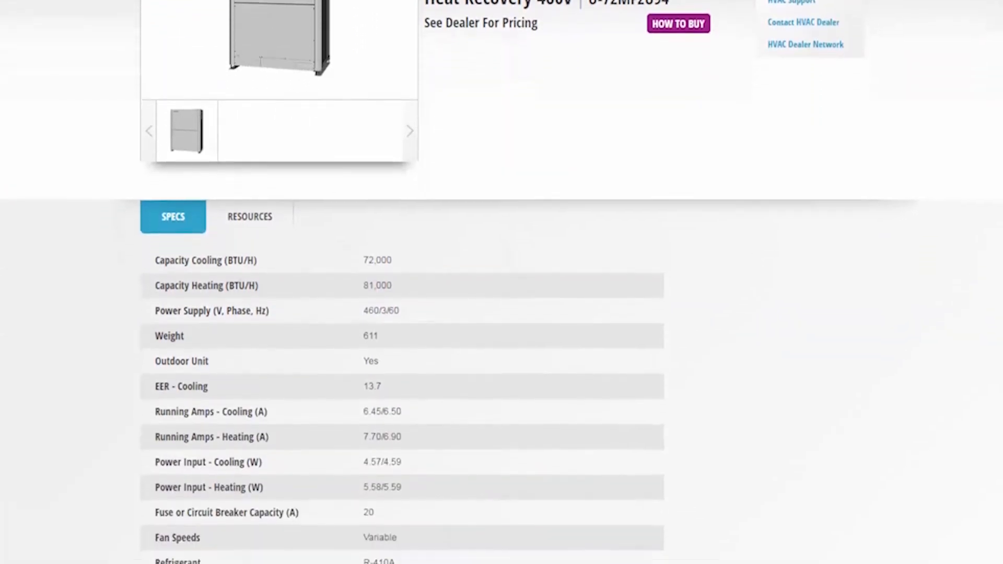
scroll(502, 282, down, 1)
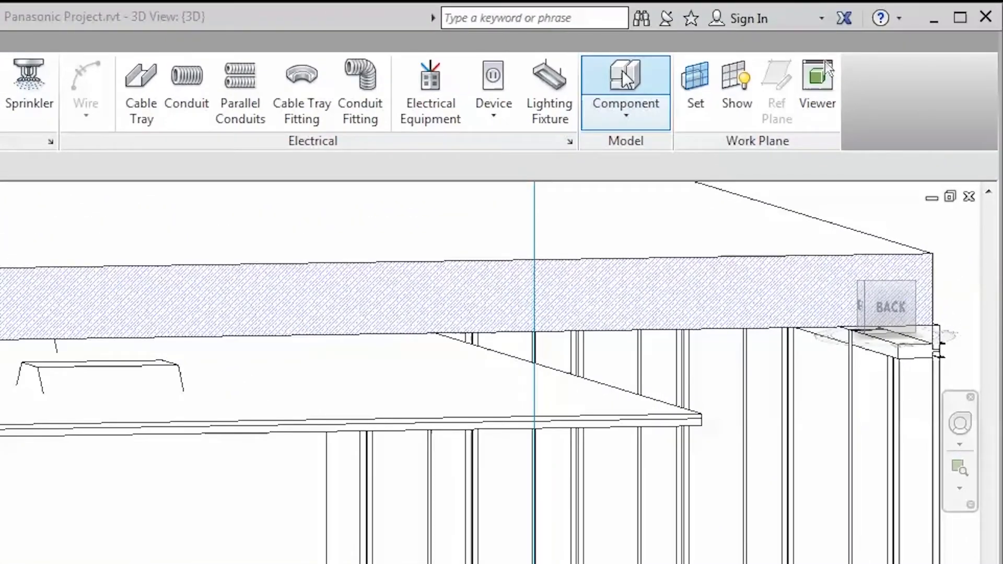
Step: In Revit, load the 3_Way-ECO-I-VRF-Outdoor_Units family from the Panasonic HVAC folder as a component
click(626, 79)
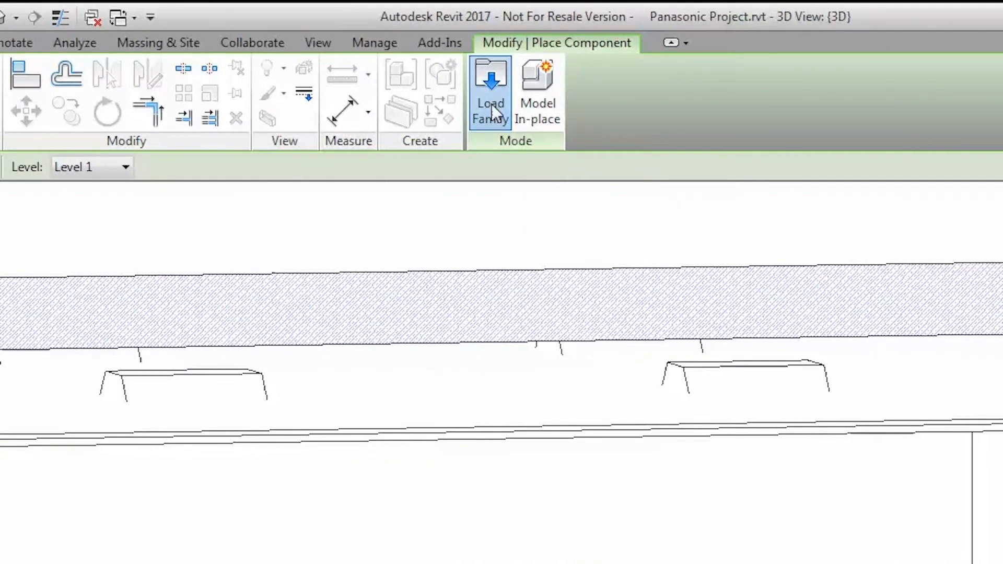
click(491, 105)
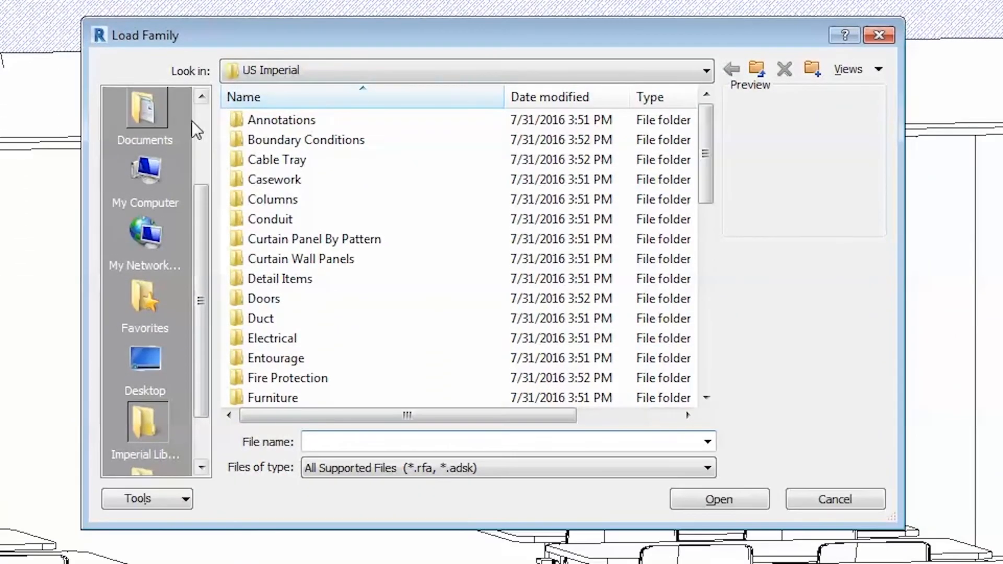
click(202, 110)
click(149, 114)
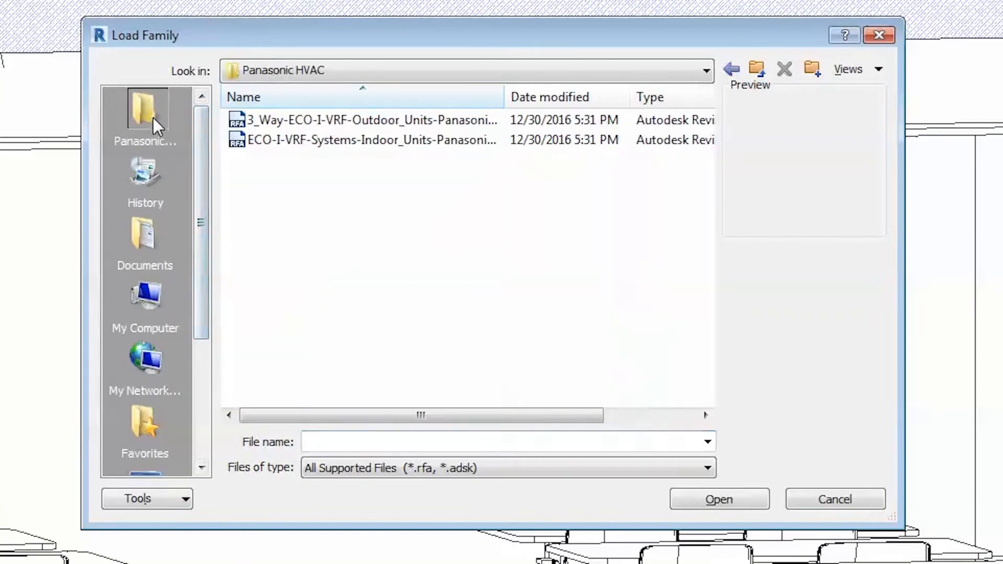
click(371, 120)
click(707, 500)
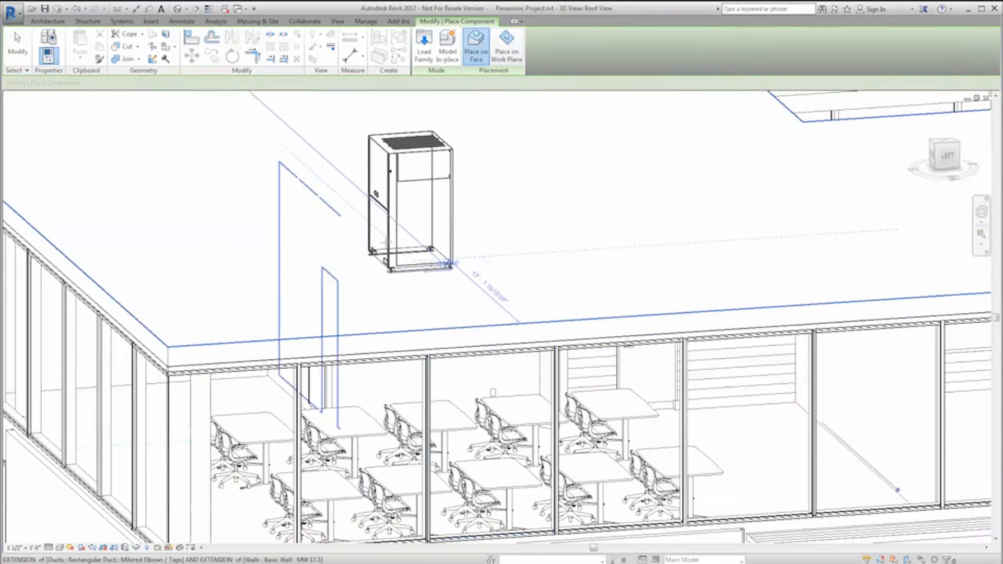
Step: Place the 3-way VRF outdoor unit on the roof face, away from the roof edge, and select it
middle_drag(388, 253, 470, 399)
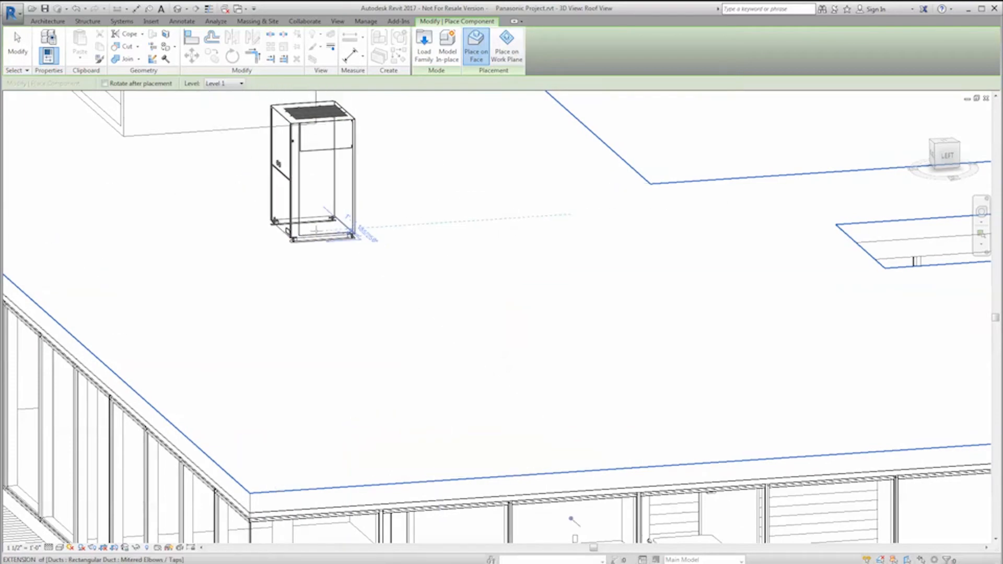
click(316, 230)
key(Escape)
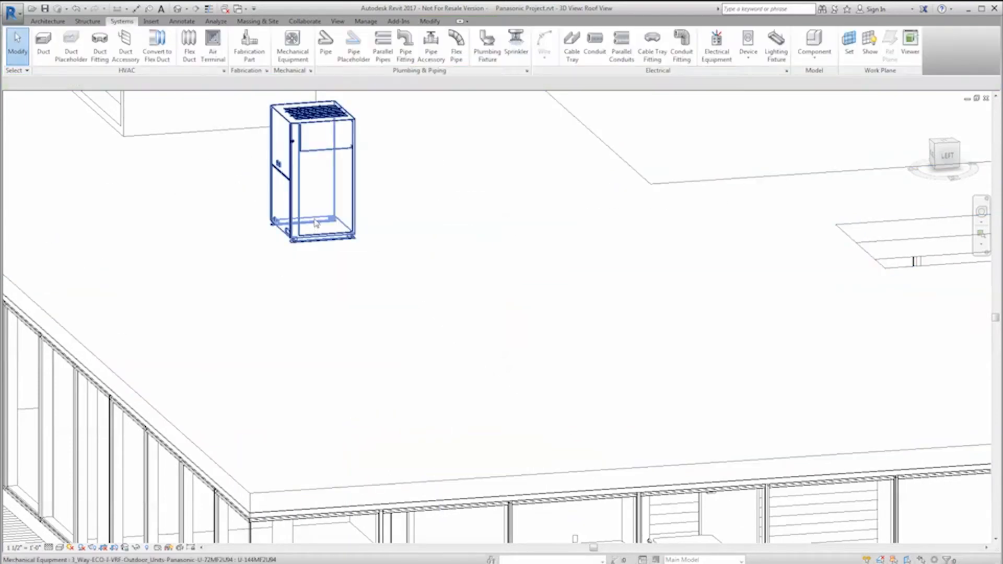
click(316, 224)
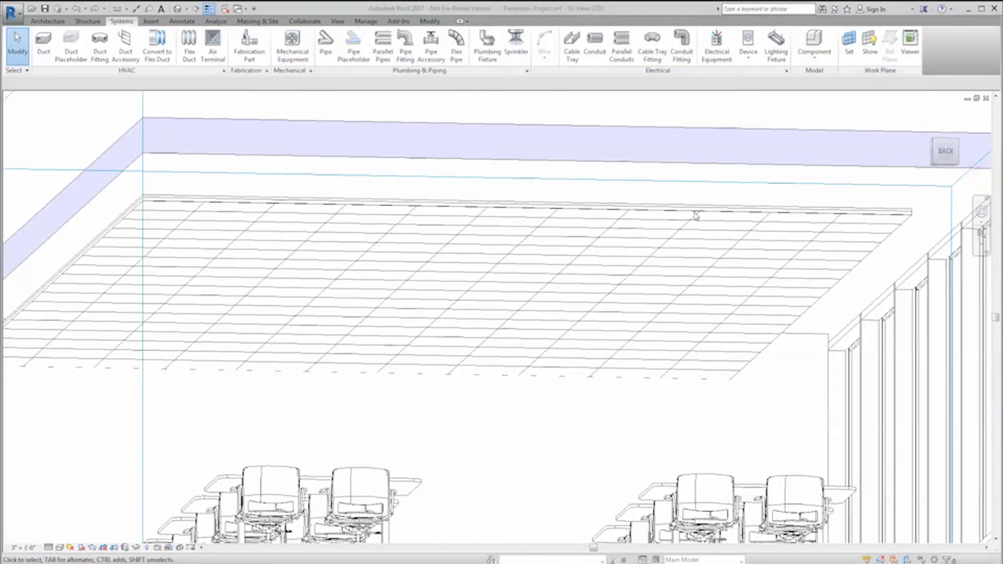
Step: Place an ECO-I VRF indoor unit component on the face of the classroom's grid ceiling
click(811, 41)
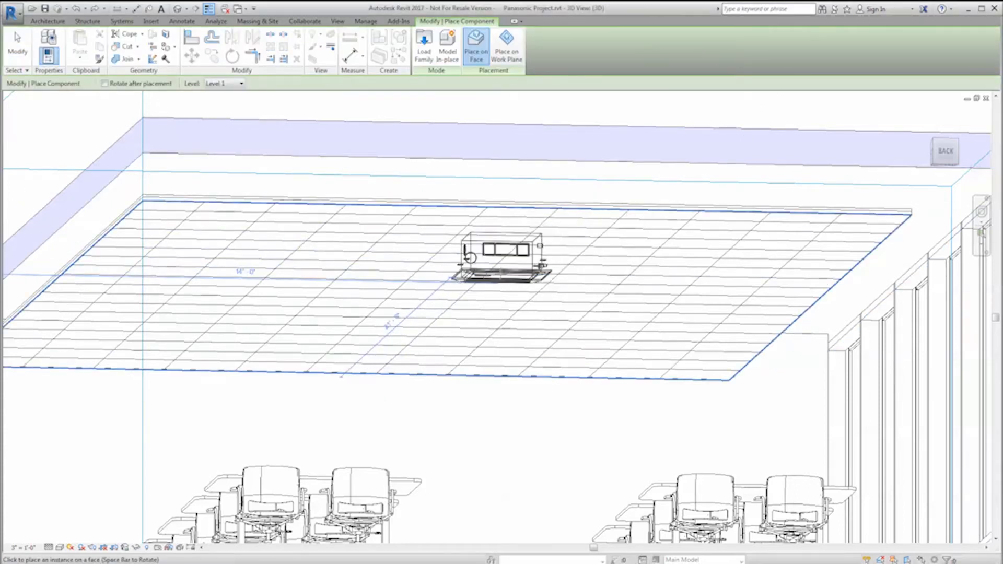
click(497, 276)
key(Escape)
key(Escape)
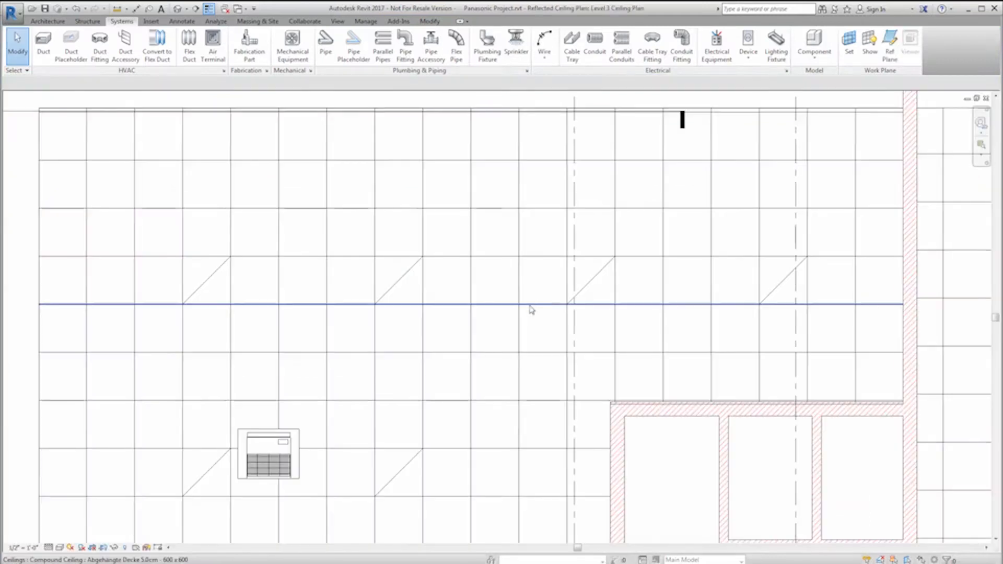
Step: Move the indoor unit in the Level 3 ceiling plan into the row of tiles just below the upper light fixtures
click(291, 441)
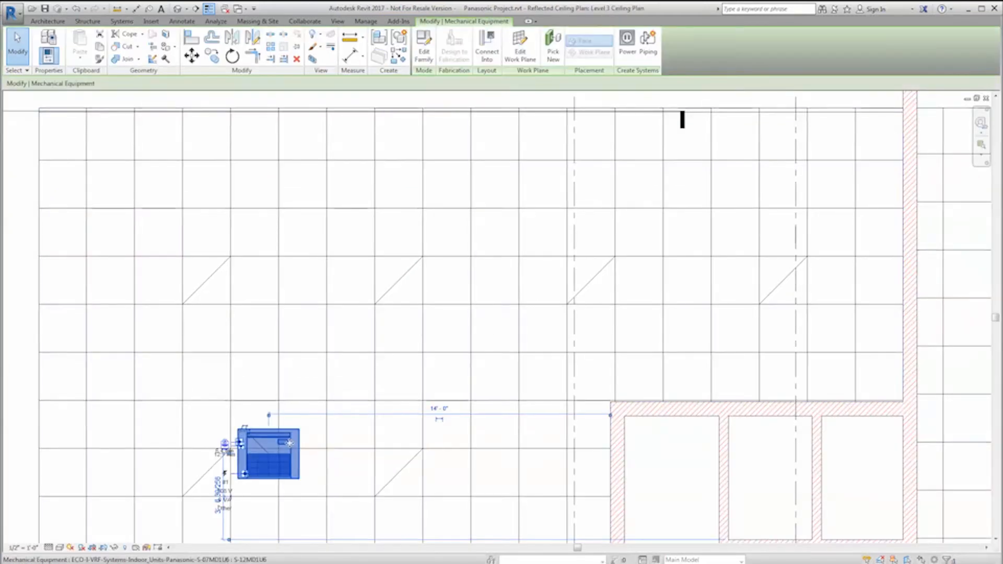
drag(291, 441, 325, 321)
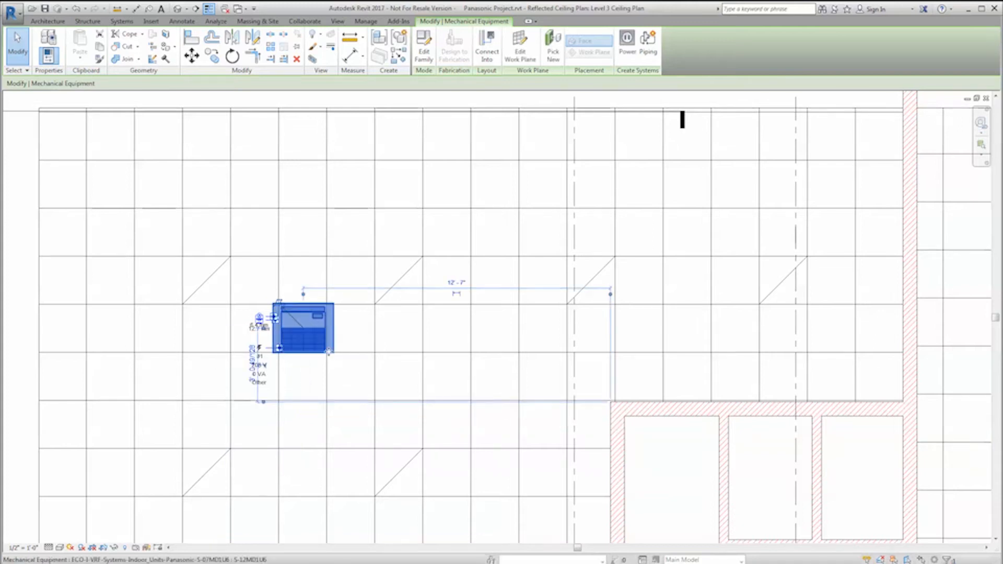
click(342, 375)
key(Escape)
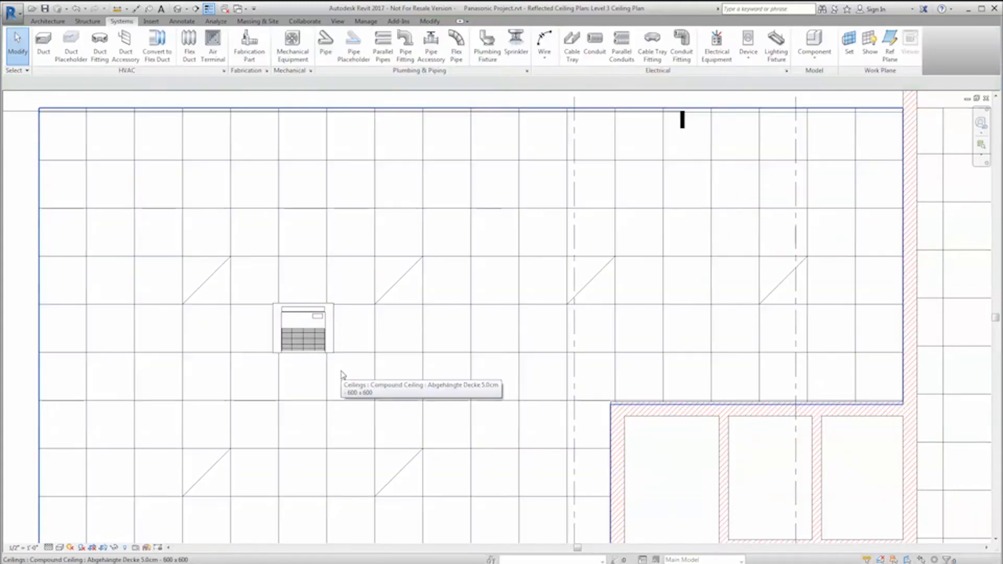
Step: Examine the type properties of the S-12MD1U6 indoor unit
double_click(327, 348)
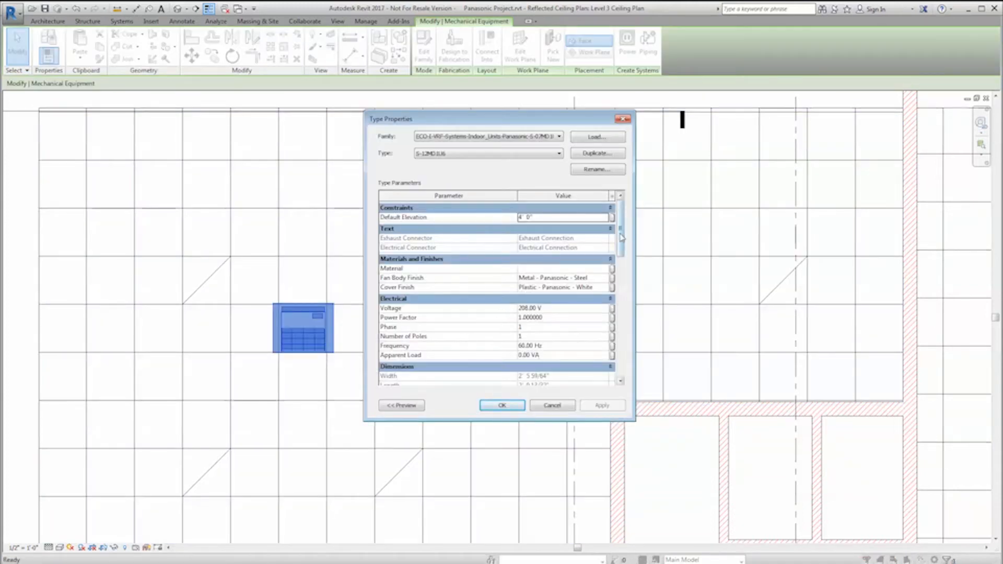
drag(621, 238, 628, 312)
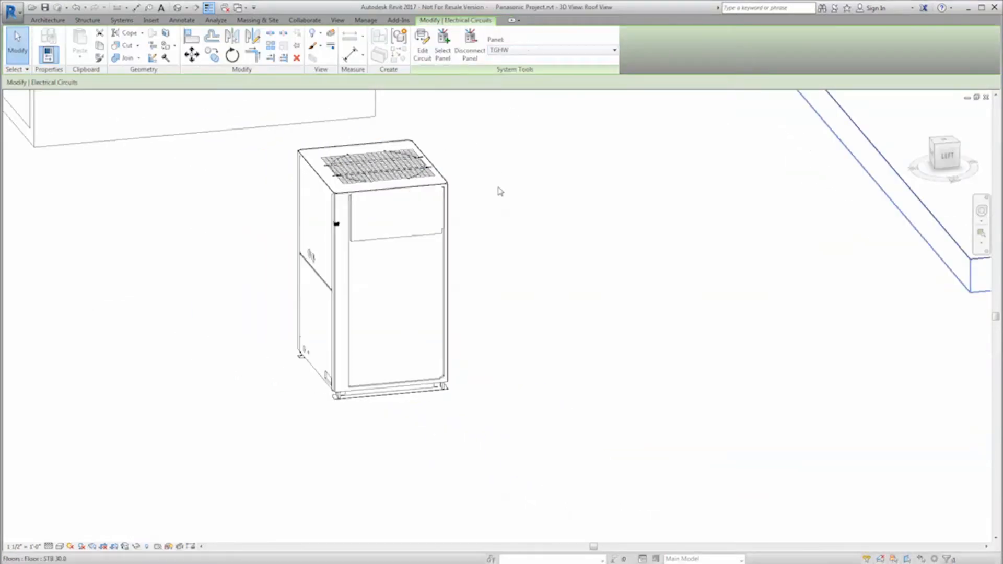
Step: Select the rooftop outdoor unit and examine its electrical and piping connectors from the back
click(480, 221)
click(445, 254)
click(445, 254)
shift+middle_drag(452, 266, 534, 274)
scroll(386, 396, up, 2)
scroll(386, 396, down, 2)
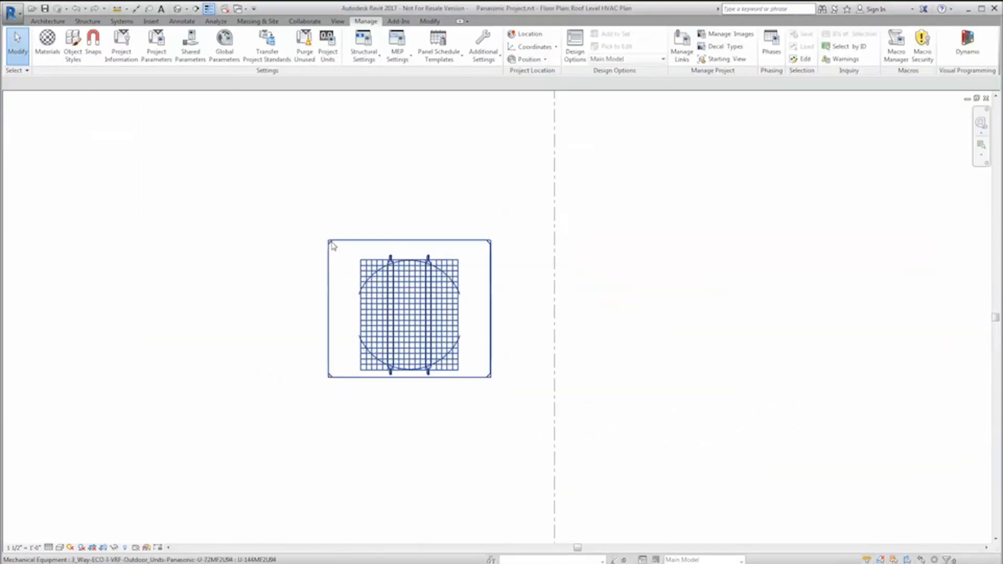
Step: Draw a pipe straight out at 90° from the outdoor unit's outermost piping connector in the Roof Level HVAC Plan
click(328, 245)
scroll(355, 290, up, 4)
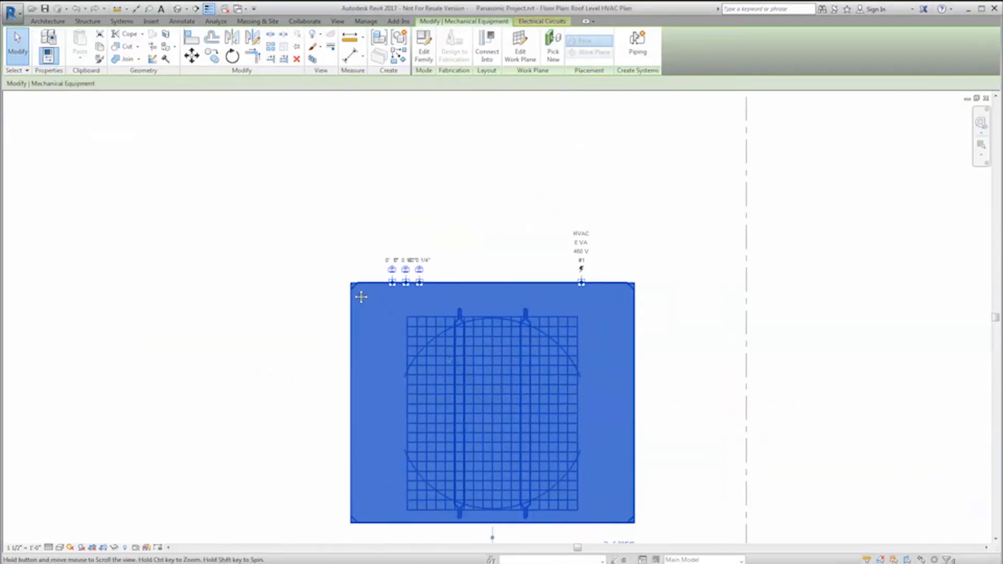
right_click(396, 292)
click(409, 313)
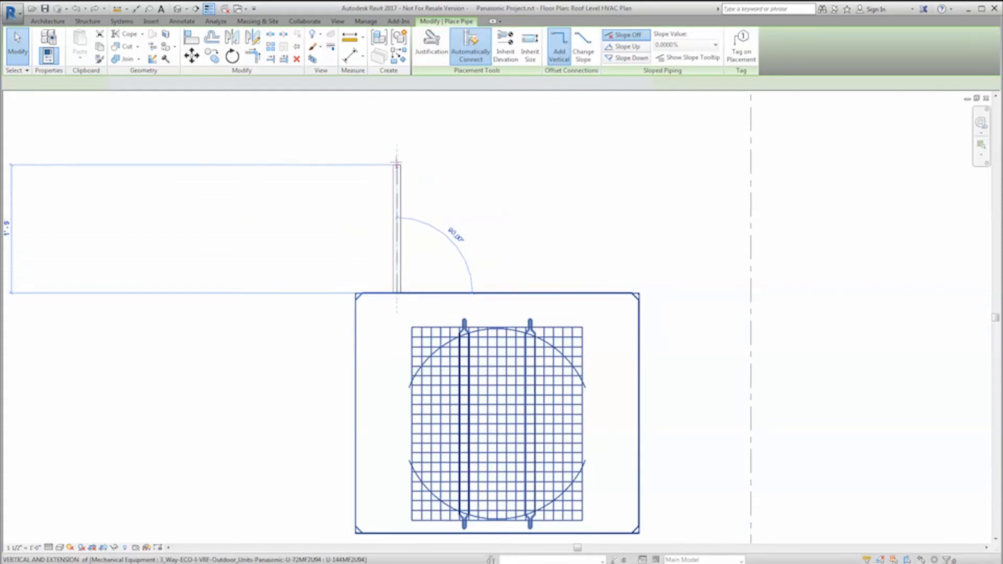
click(397, 122)
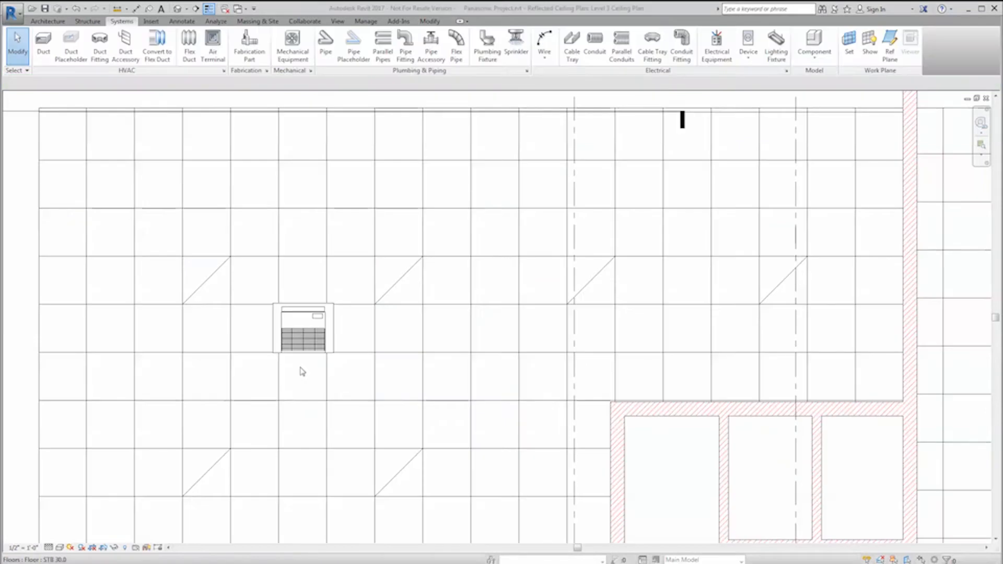
Step: Change the detail level of the Level 3 Ceiling Plan around the indoor unit
scroll(301, 369, up, 2)
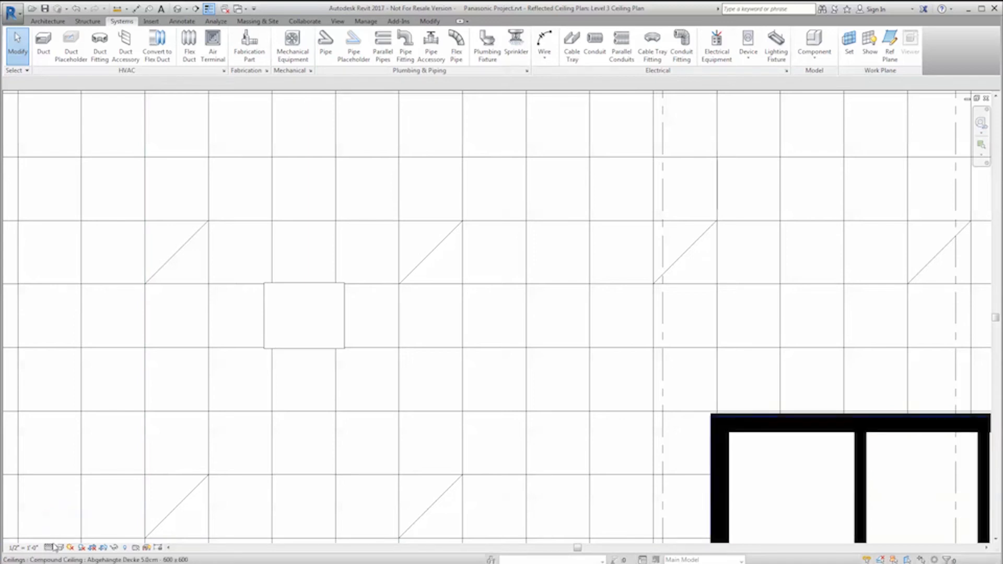
click(57, 526)
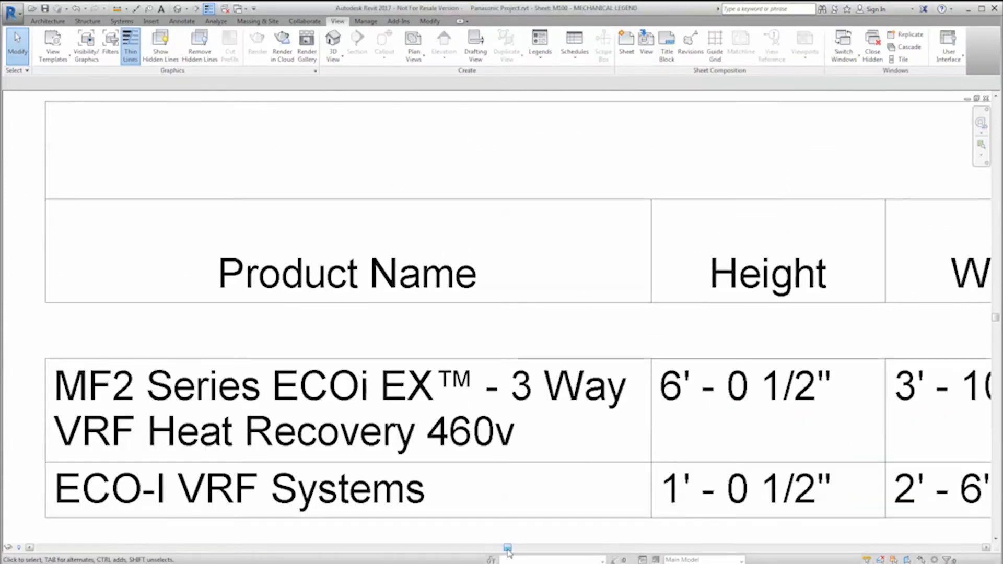
Step: Review the product schedule columns on the Mechanical Legend sheet from the product name onward
drag(507, 550, 982, 556)
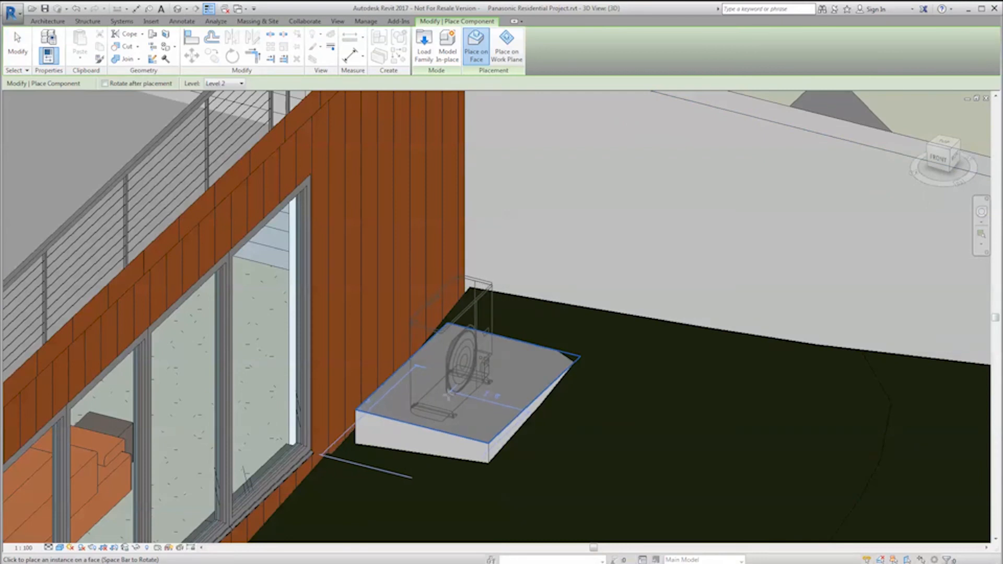
Step: Place the wall-mounted heat pump's CU-KS30NKUA outdoor unit on the concrete pad beside the house in the residential project
click(445, 392)
key(Escape)
key(Escape)
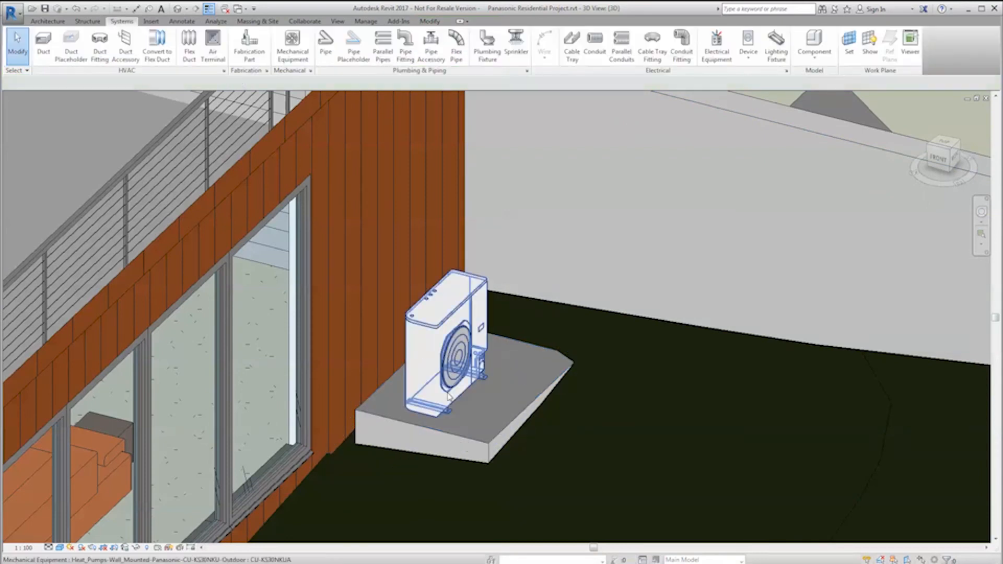
Step: Select the residential outdoor heat pump and examine its type properties
click(448, 392)
scroll(460, 391, up, 2)
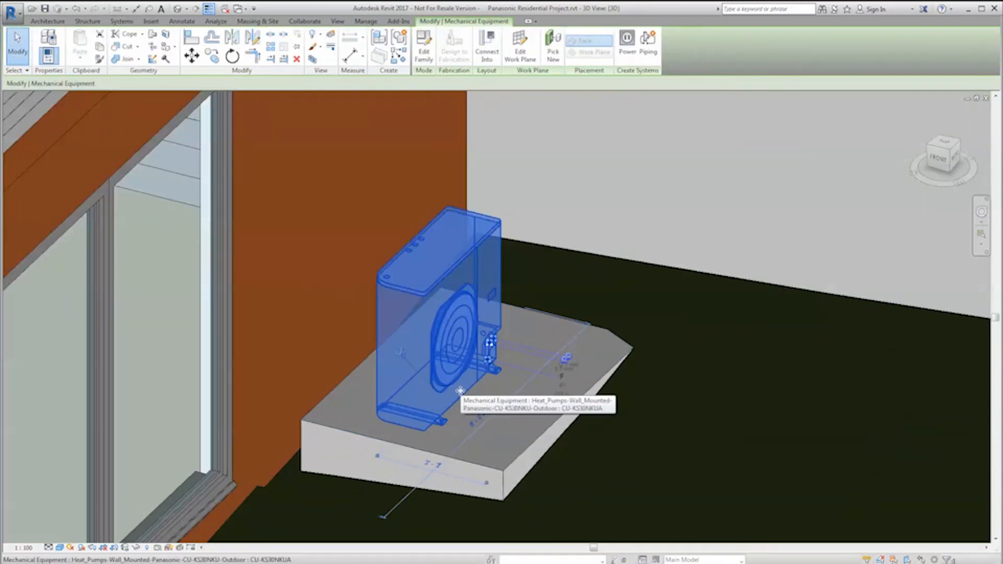
middle_drag(468, 399, 393, 375)
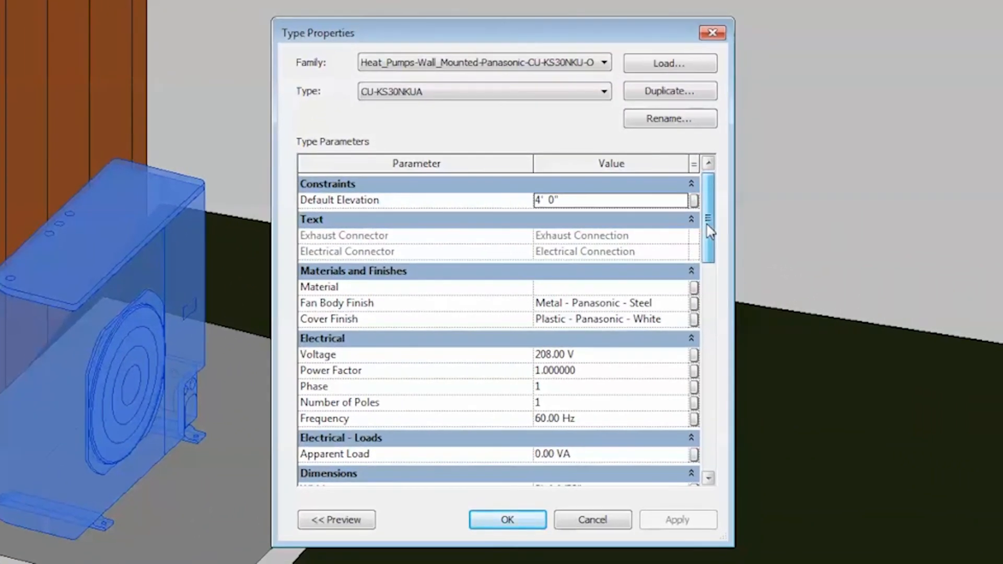
drag(710, 230, 703, 383)
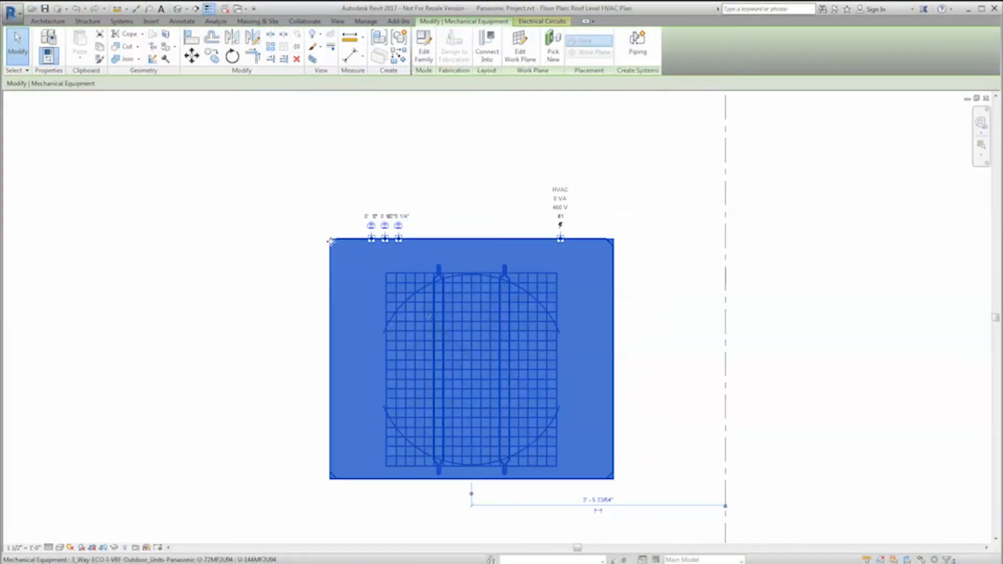
Step: Draw a straight pipe run from the U-144MF2U94 outdoor unit's outermost piping connector, perpendicular to its connector side
middle_drag(331, 242, 368, 289)
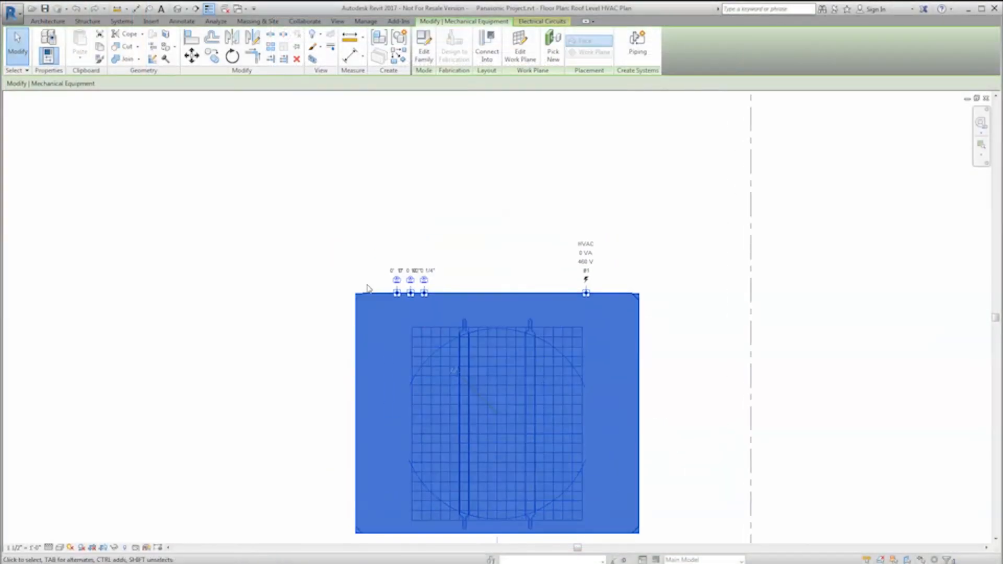
right_click(397, 294)
click(425, 343)
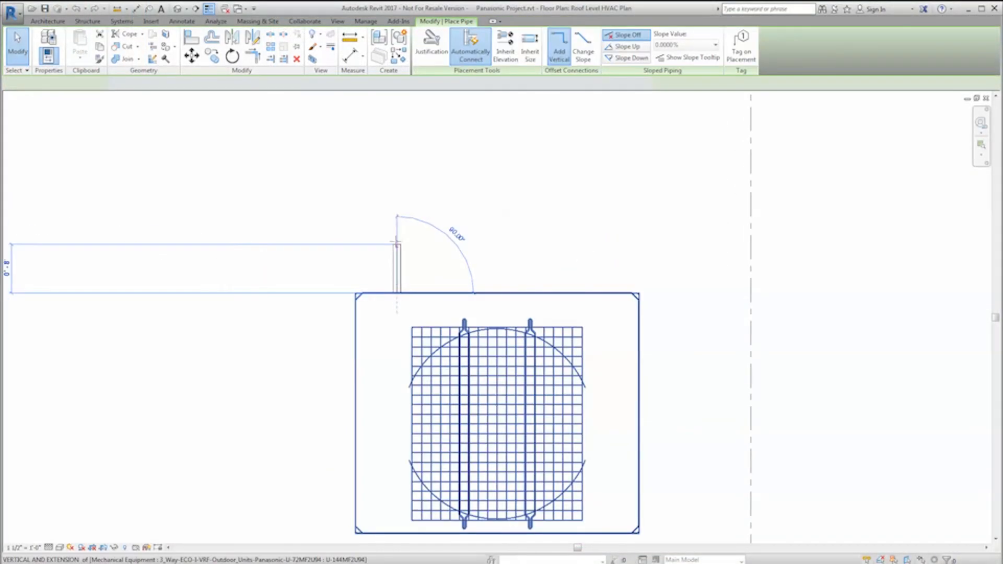
click(397, 122)
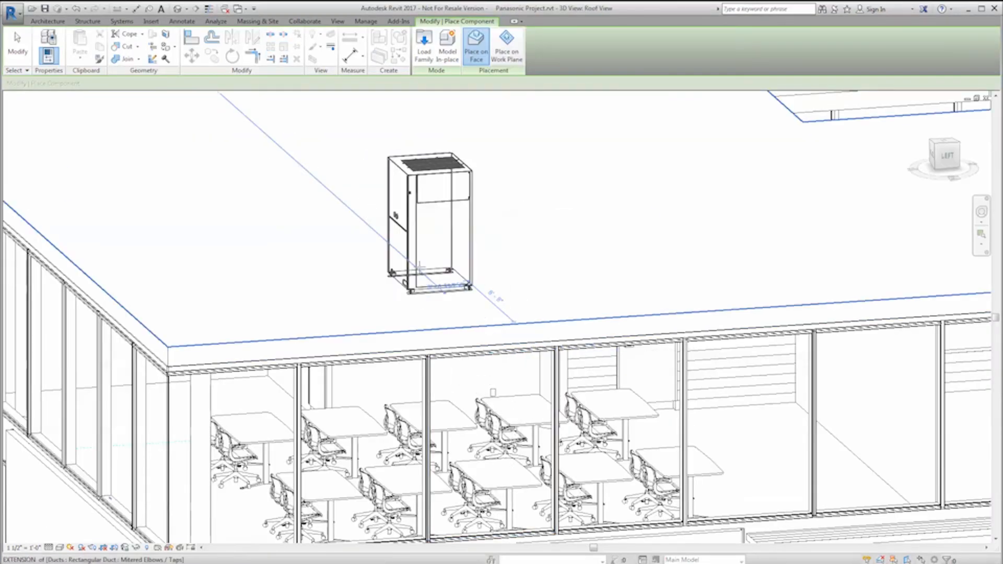
Step: Select the outdoor unit in the 3D Roof View and inspect its connectors close up
middle_drag(381, 241, 451, 369)
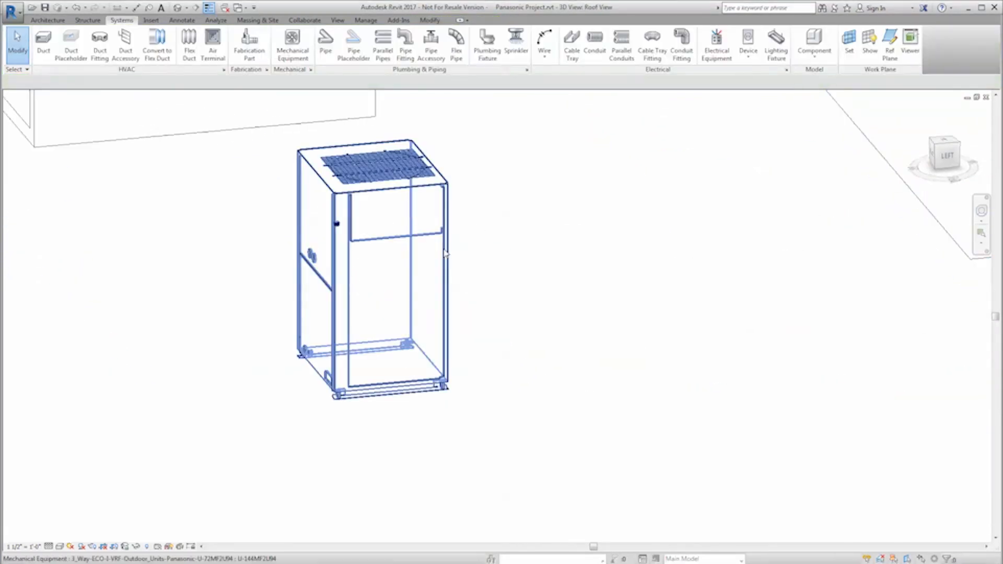
click(445, 253)
shift+middle_drag(442, 260, 504, 277)
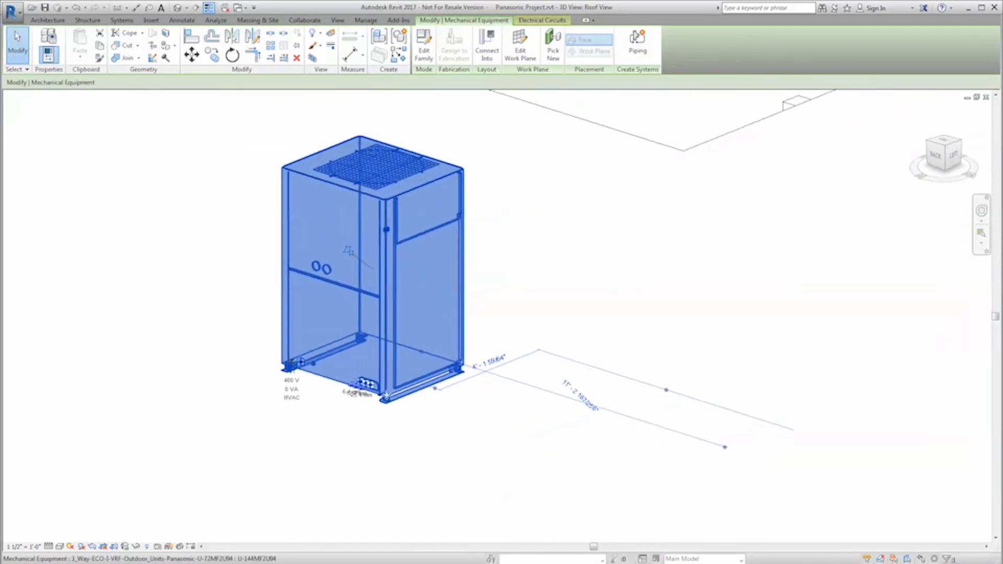
scroll(366, 400, up, 3)
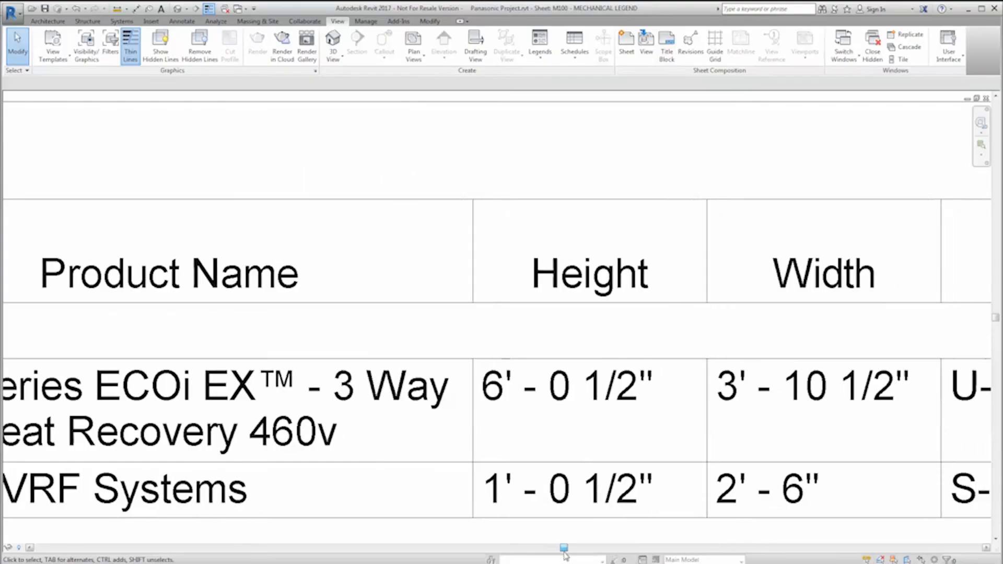
Step: Review the height, width and further columns of the Mechanical Legend schedule
drag(601, 548, 638, 554)
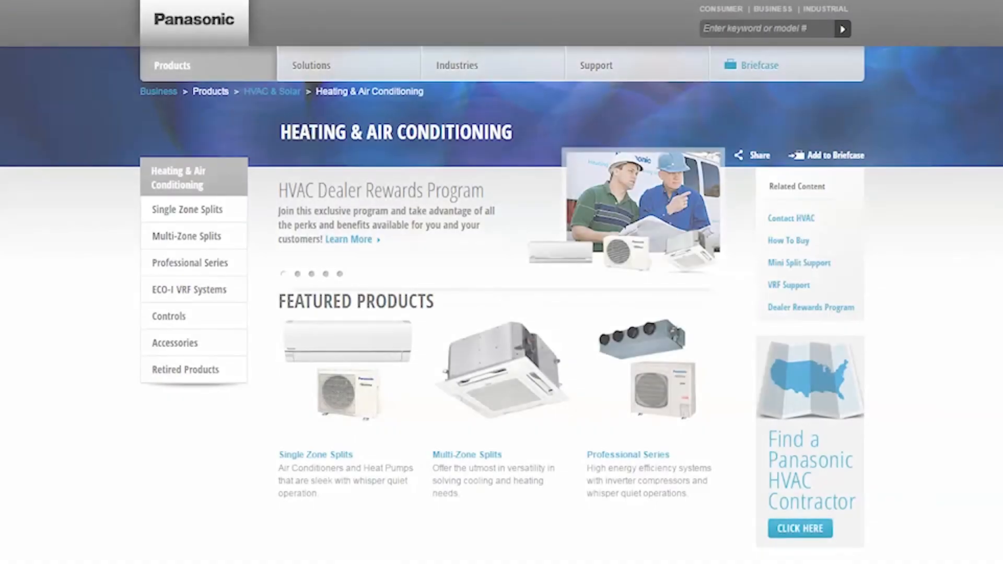